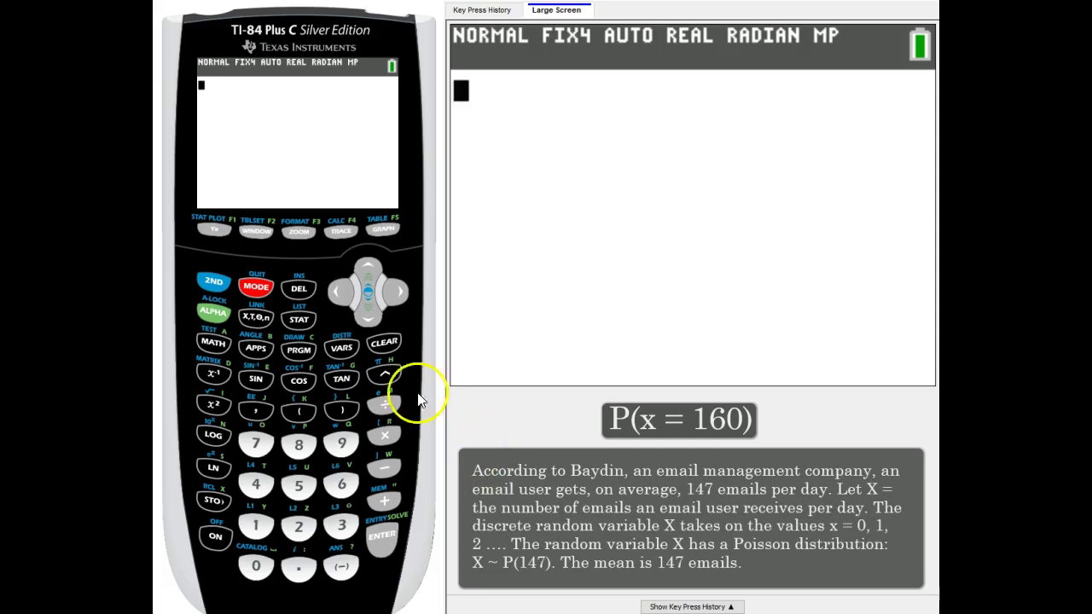
# Choose poissonpdf( from the DISTR distributions menu.
pyautogui.click(216, 285)
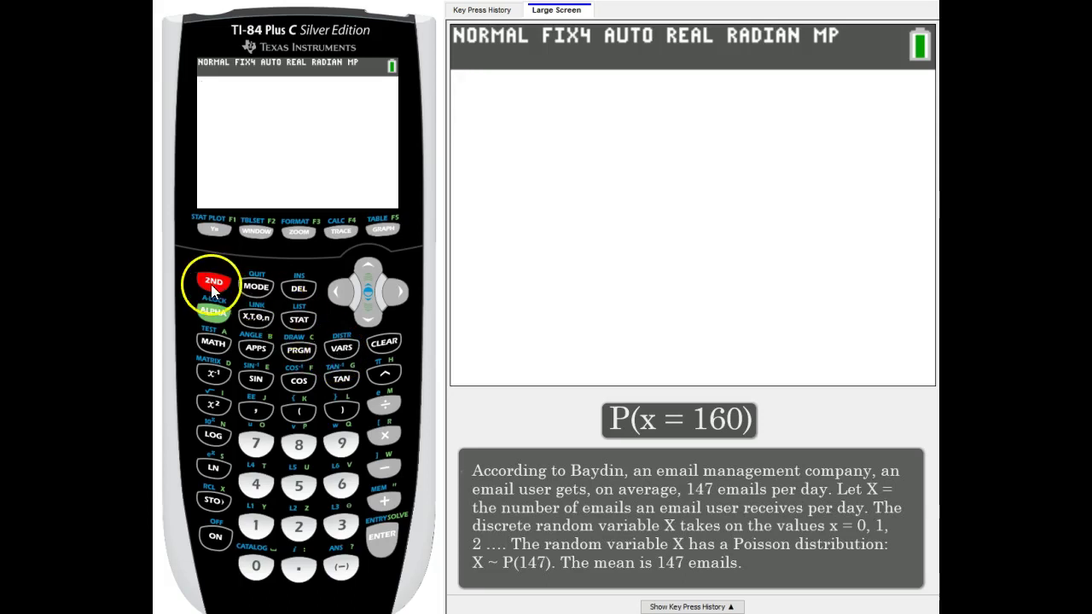
pyautogui.click(338, 350)
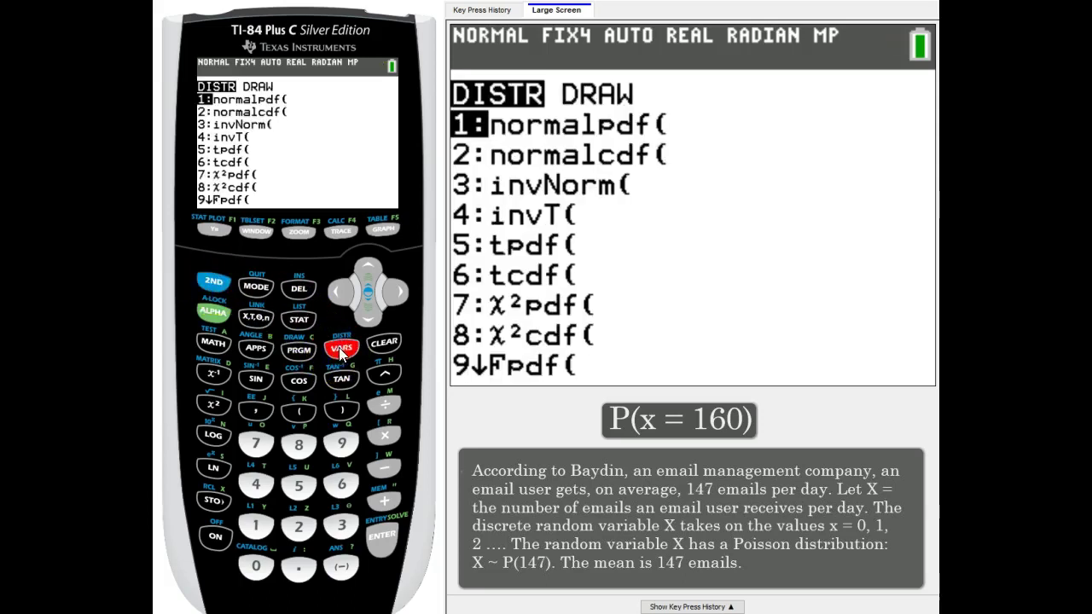
pyautogui.click(370, 266)
pyautogui.click(371, 265)
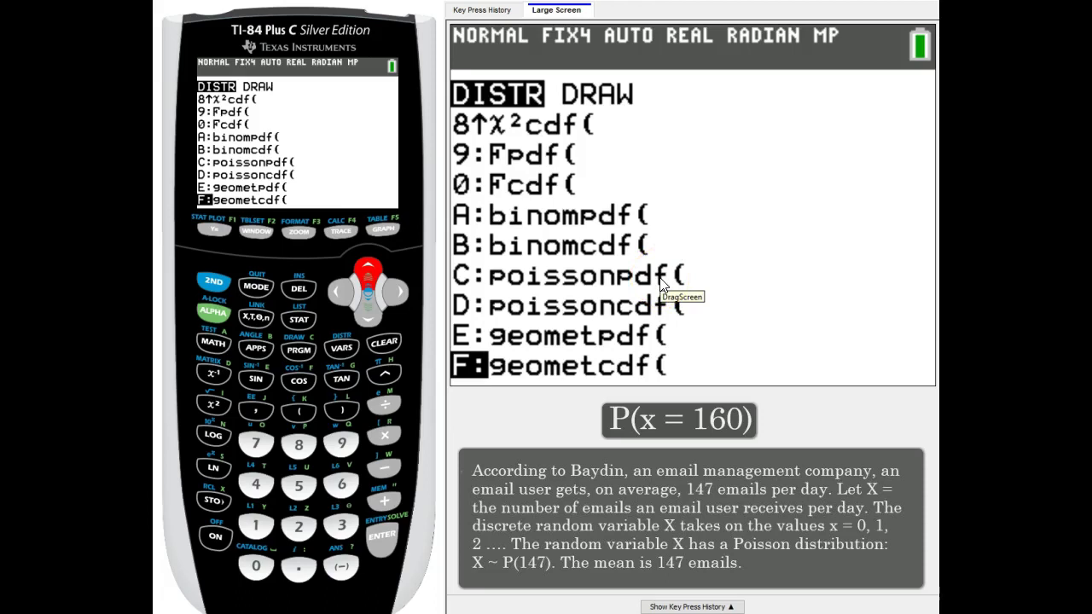
pyautogui.click(366, 270)
pyautogui.click(366, 270)
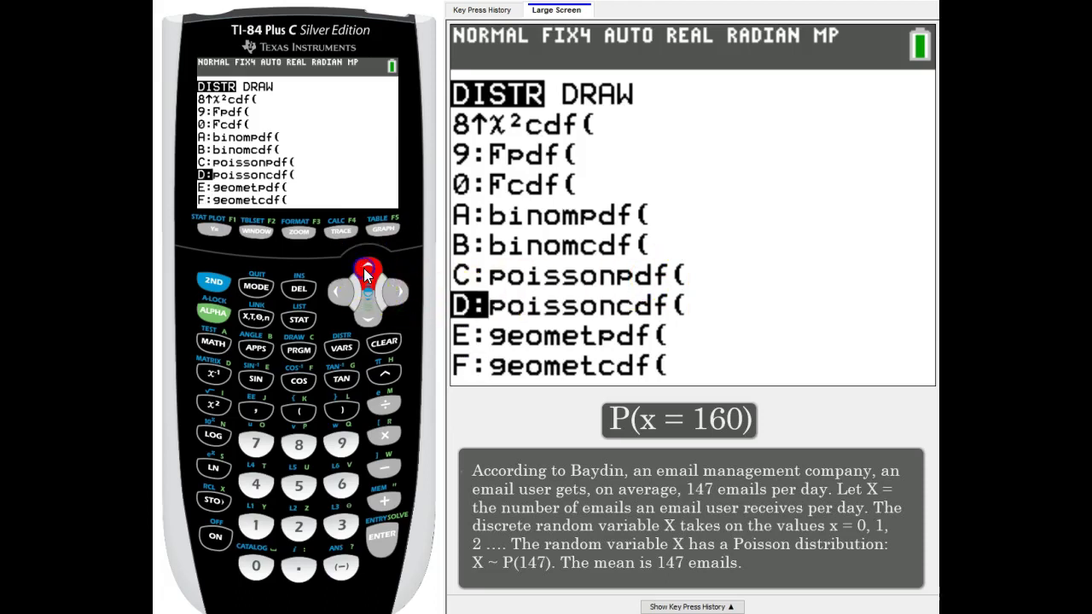
pyautogui.click(366, 270)
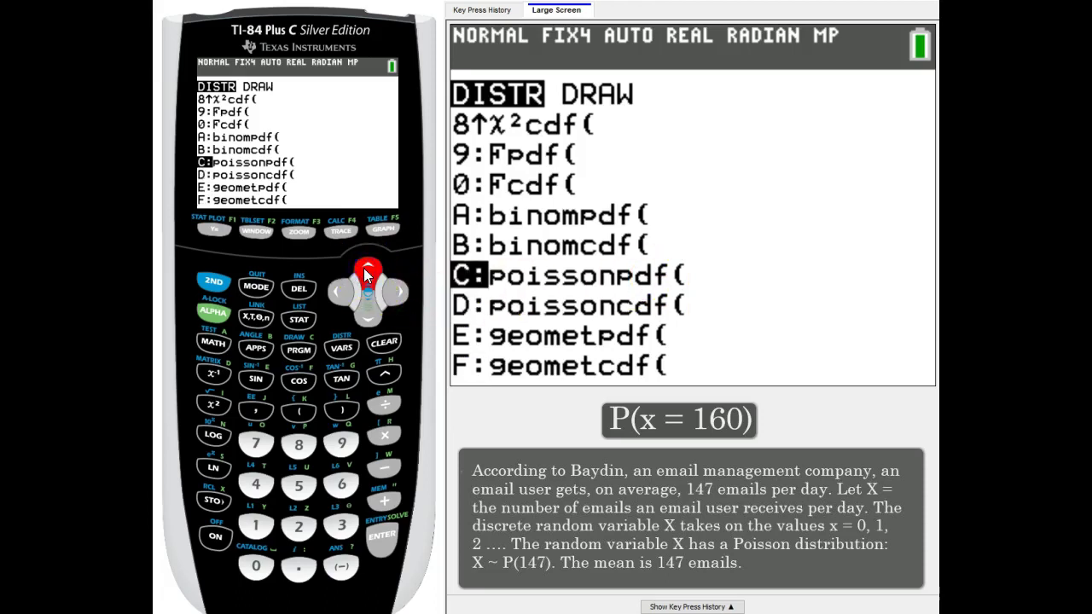
pyautogui.click(380, 537)
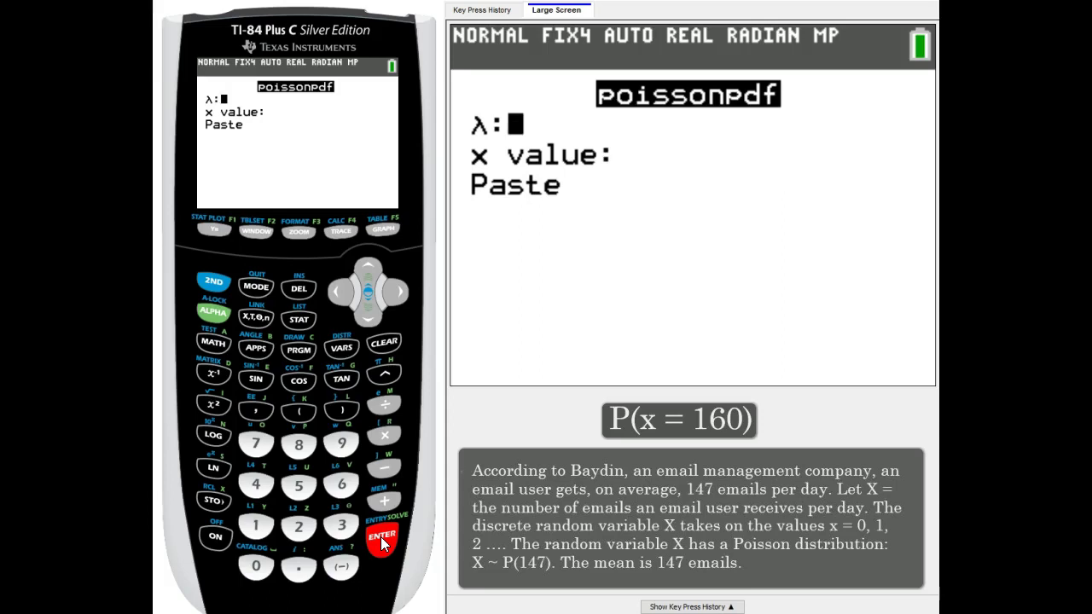
# Enter λ 147 and x value 160, then paste poissonpdf(147,160) to the home screen.
pyautogui.write('2')
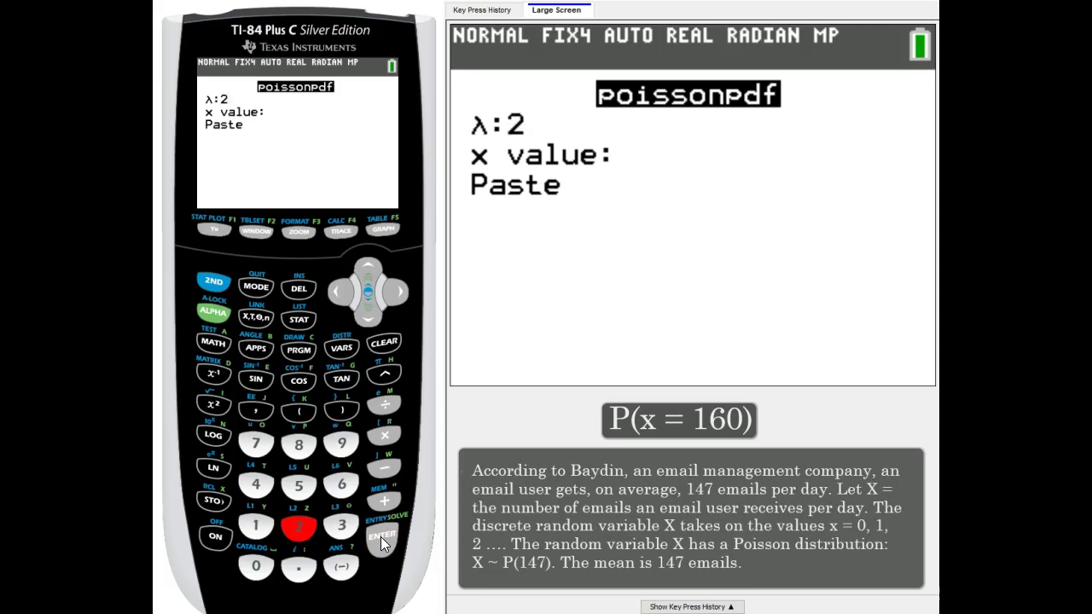
pyautogui.press('BackSpace')
pyautogui.write('147')
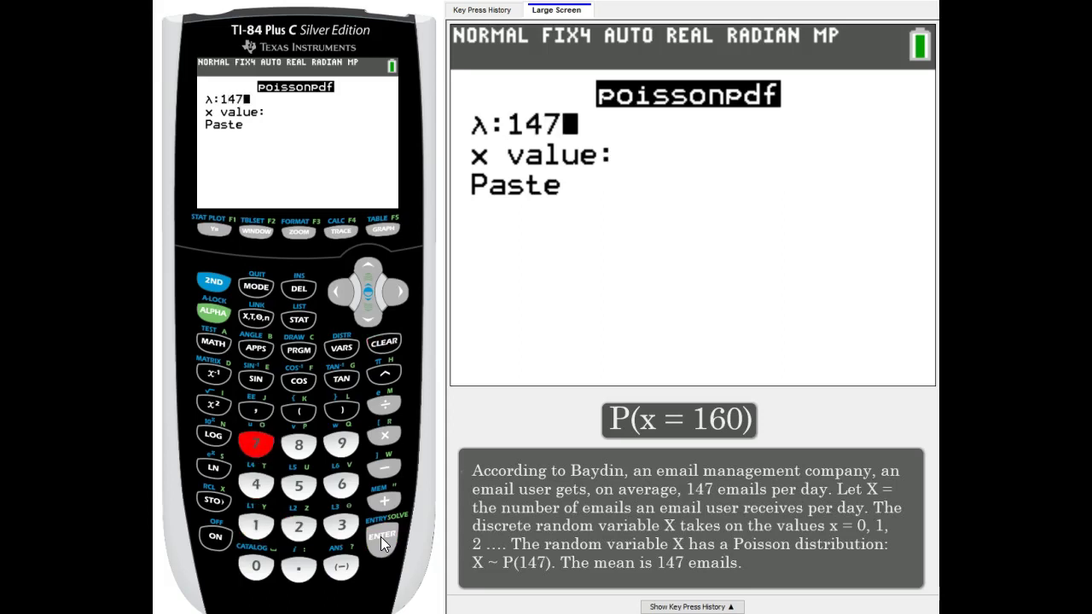
pyautogui.press('Down')
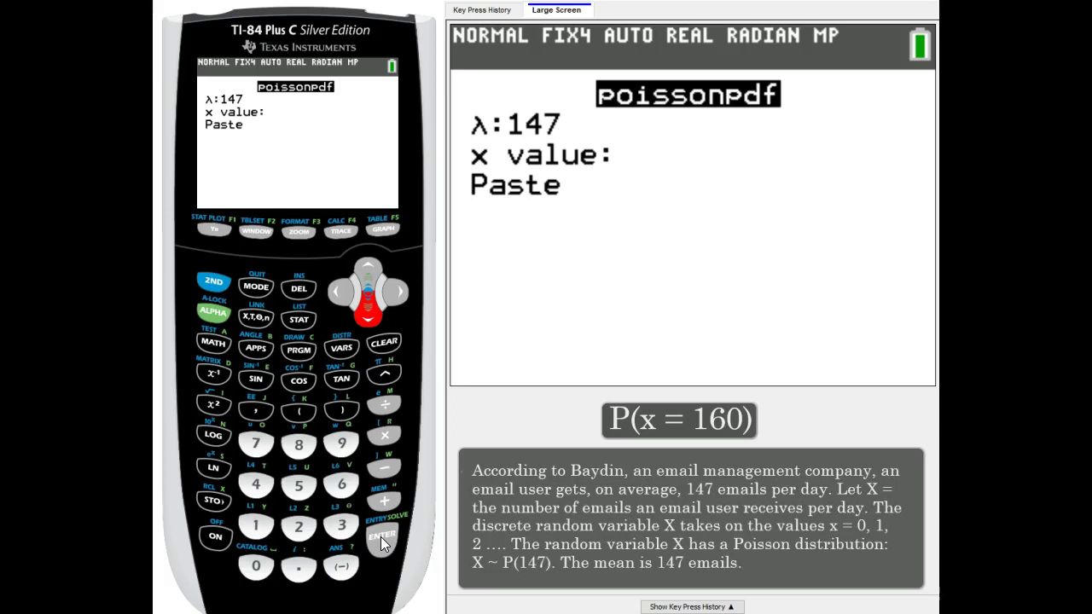
pyautogui.write('1')
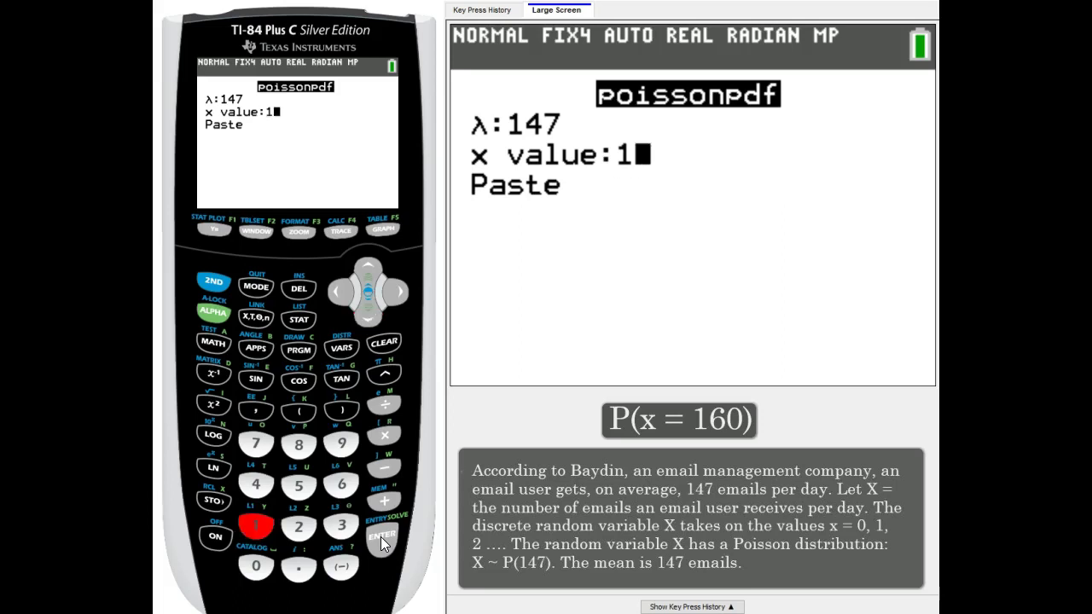
pyautogui.write('60')
pyautogui.press('Return')
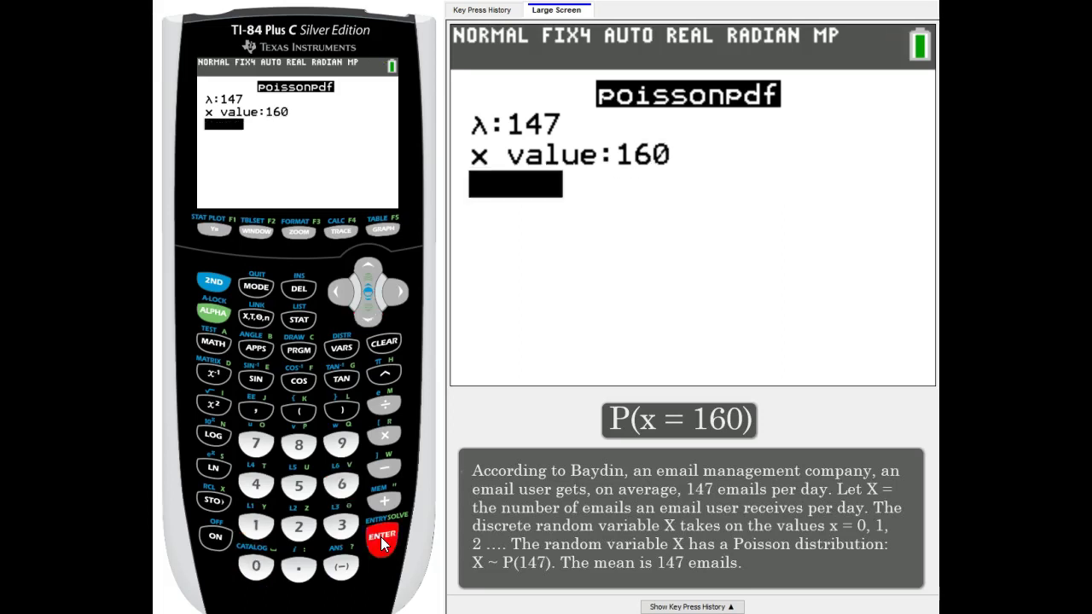
pyautogui.press('Return')
pyautogui.press('Return')
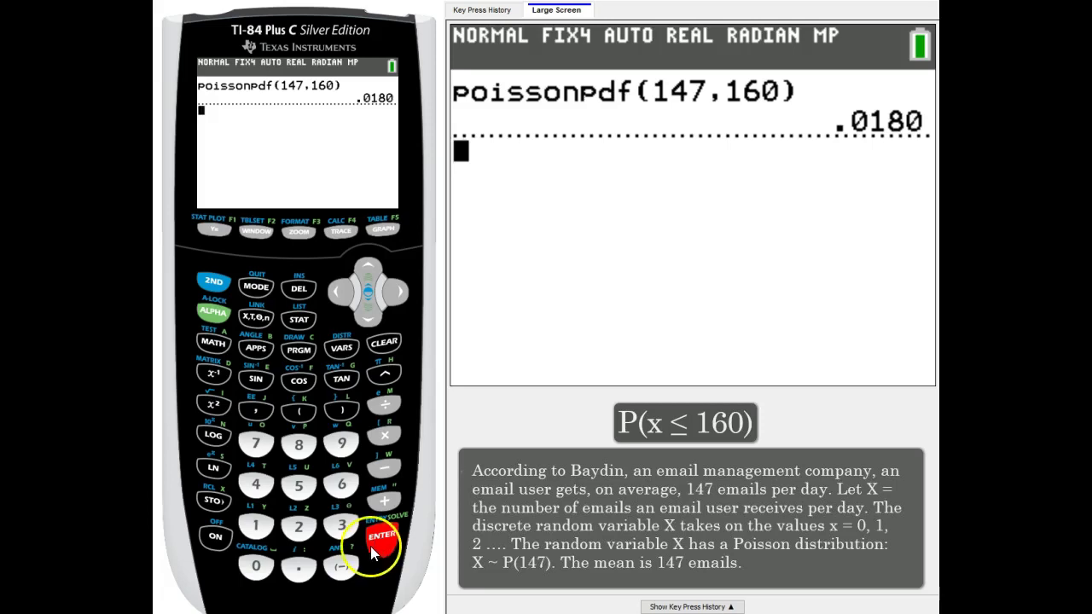
# Choose poissoncdf( from the DISTR distributions menu.
pyautogui.click(208, 280)
pyautogui.click(336, 347)
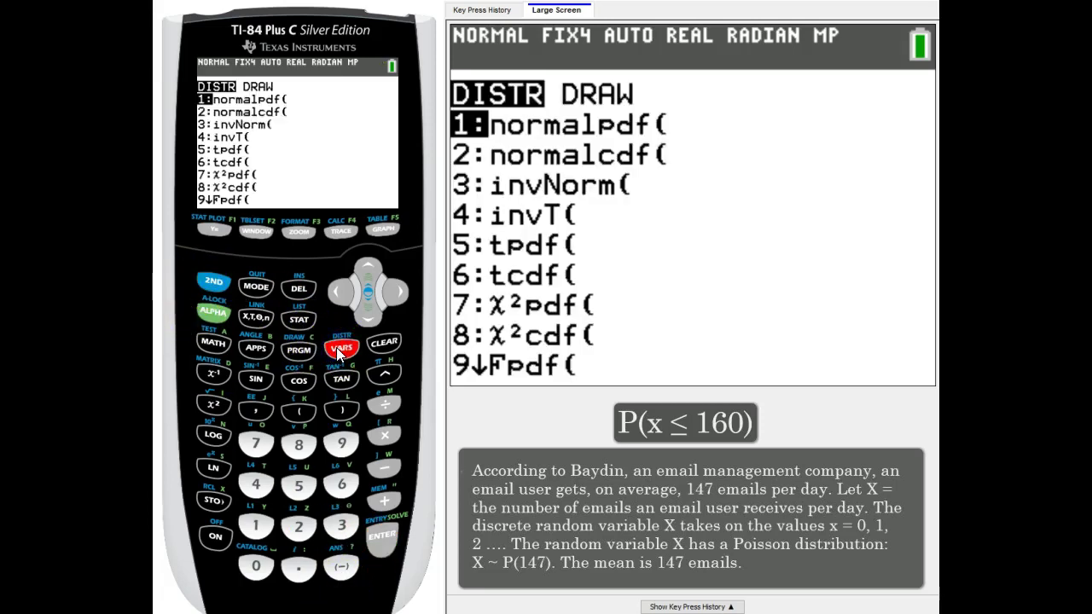
pyautogui.click(370, 268)
pyautogui.click(371, 267)
pyautogui.click(371, 267)
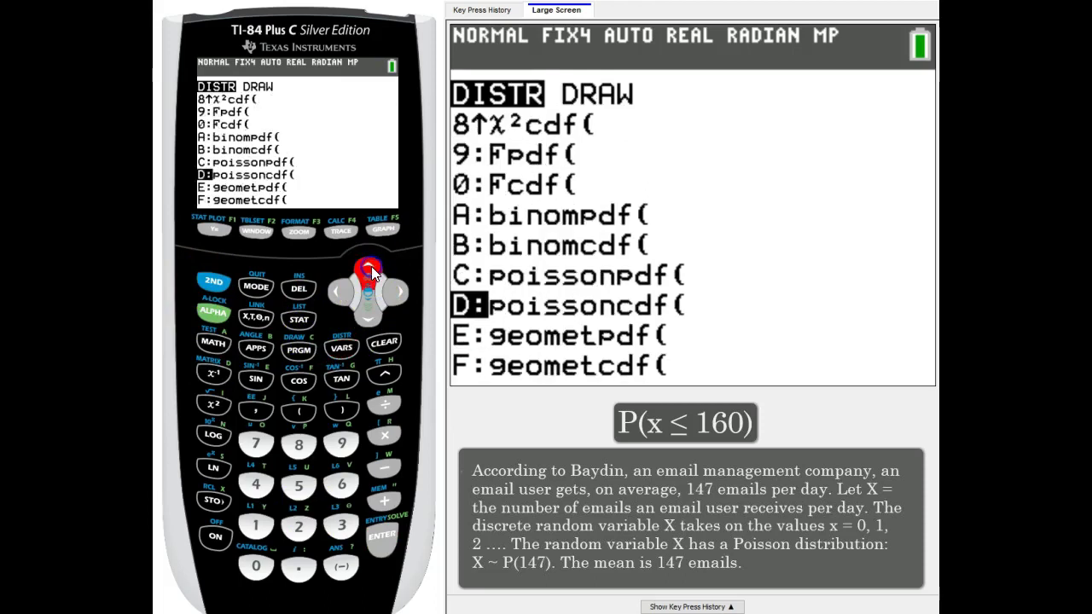
pyautogui.click(384, 553)
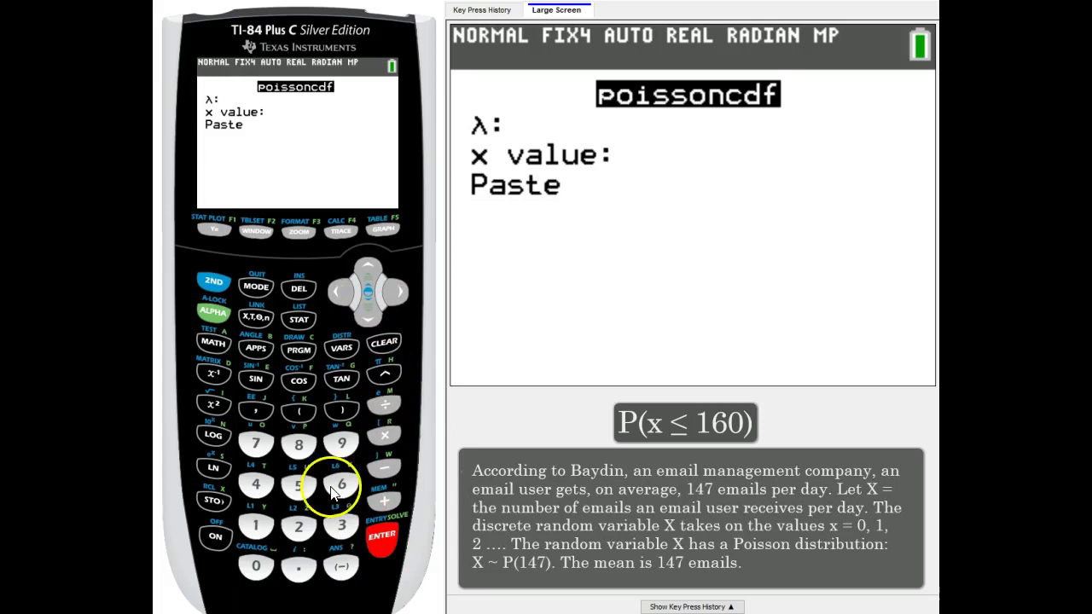
# Enter λ 147 and x value 160, paste, and evaluate poissoncdf(147,160) to .8666.
pyautogui.click(253, 529)
pyautogui.click(254, 485)
pyautogui.click(252, 440)
pyautogui.click(389, 550)
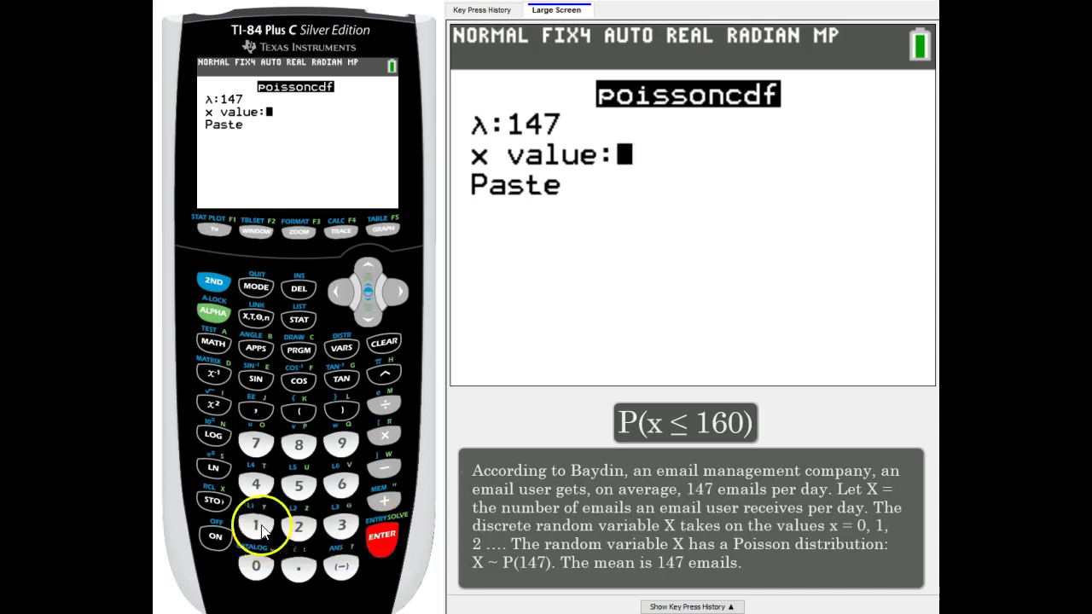
pyautogui.click(255, 526)
pyautogui.click(341, 486)
pyautogui.click(255, 566)
pyautogui.click(382, 536)
pyautogui.click(383, 538)
pyautogui.click(386, 541)
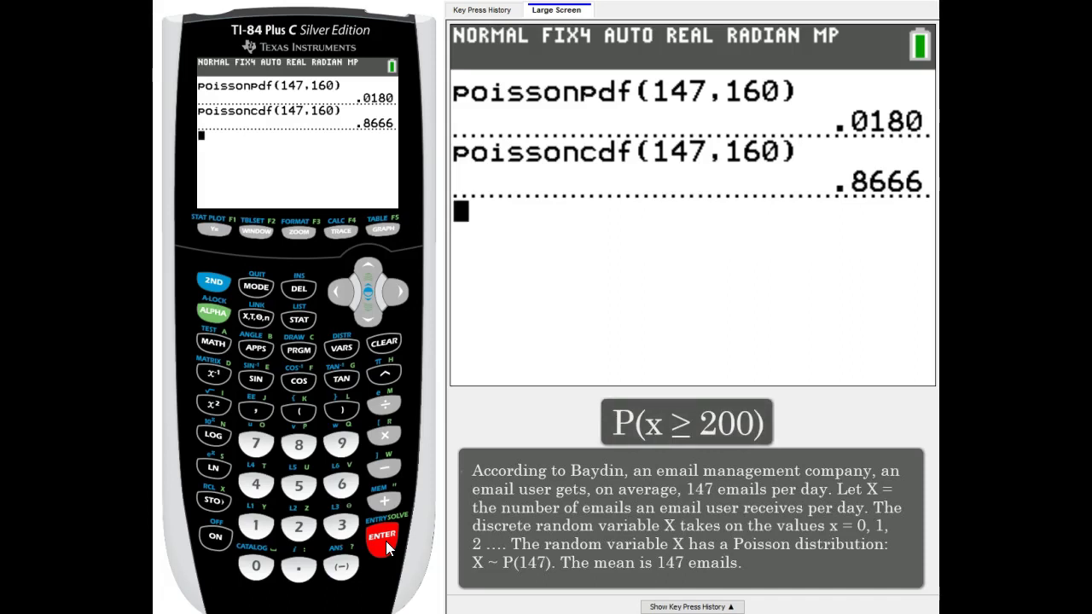
# Type 1- and choose poissoncdf( from the DISTR menu.
pyautogui.write('1-')
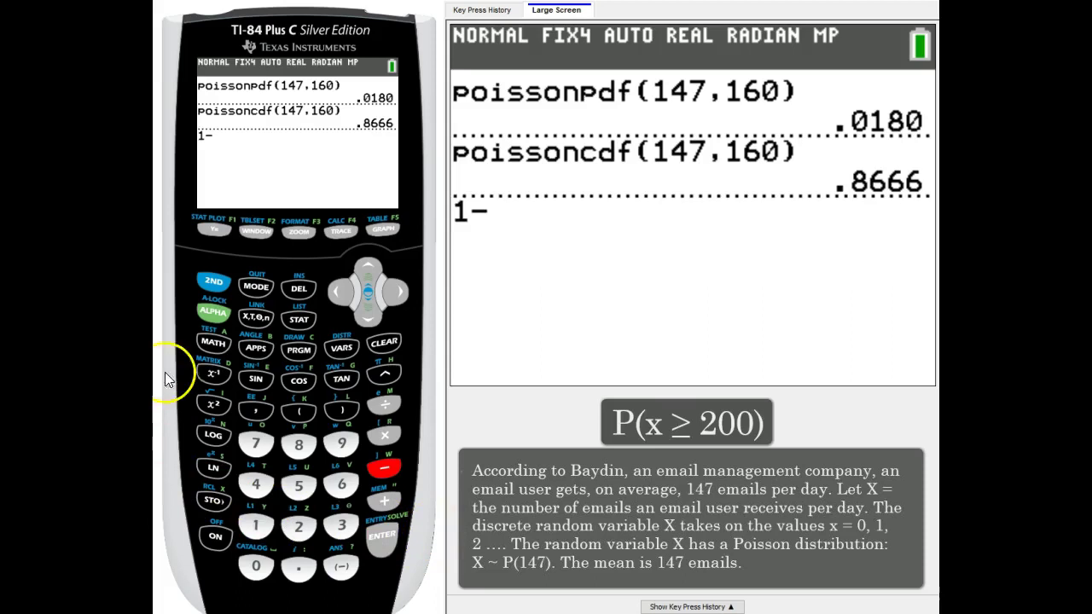
pyautogui.click(213, 284)
pyautogui.click(339, 347)
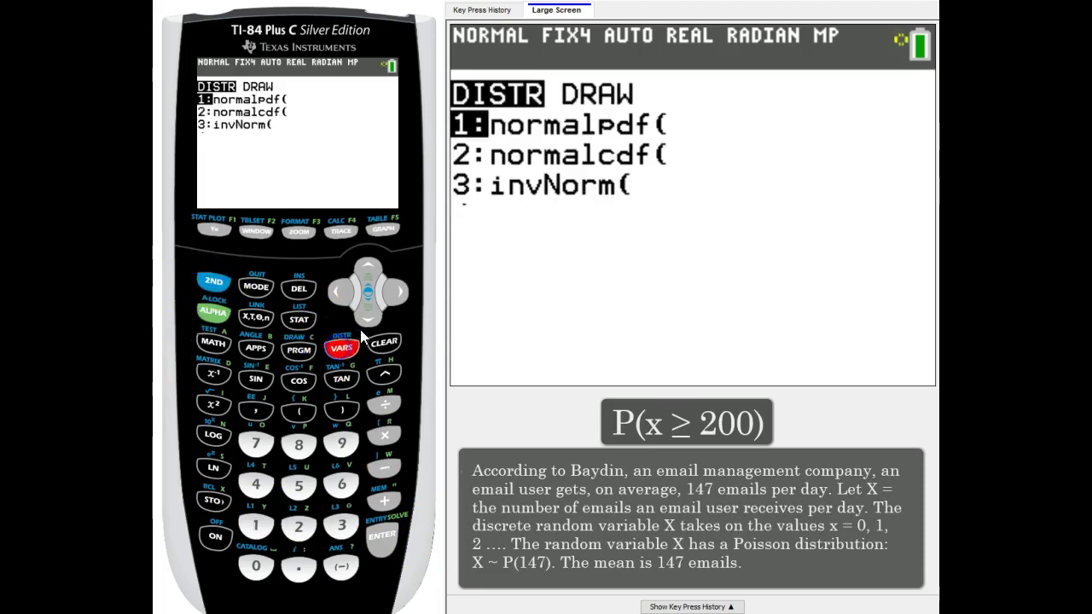
pyautogui.press('Up')
pyautogui.press('Up')
pyautogui.press('Up')
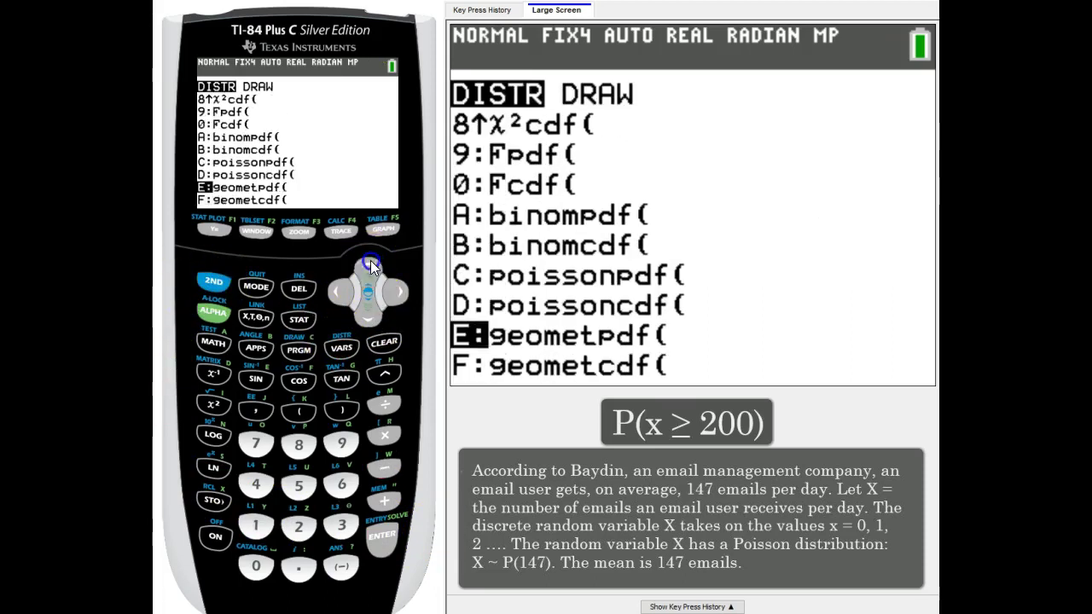
pyautogui.click(382, 536)
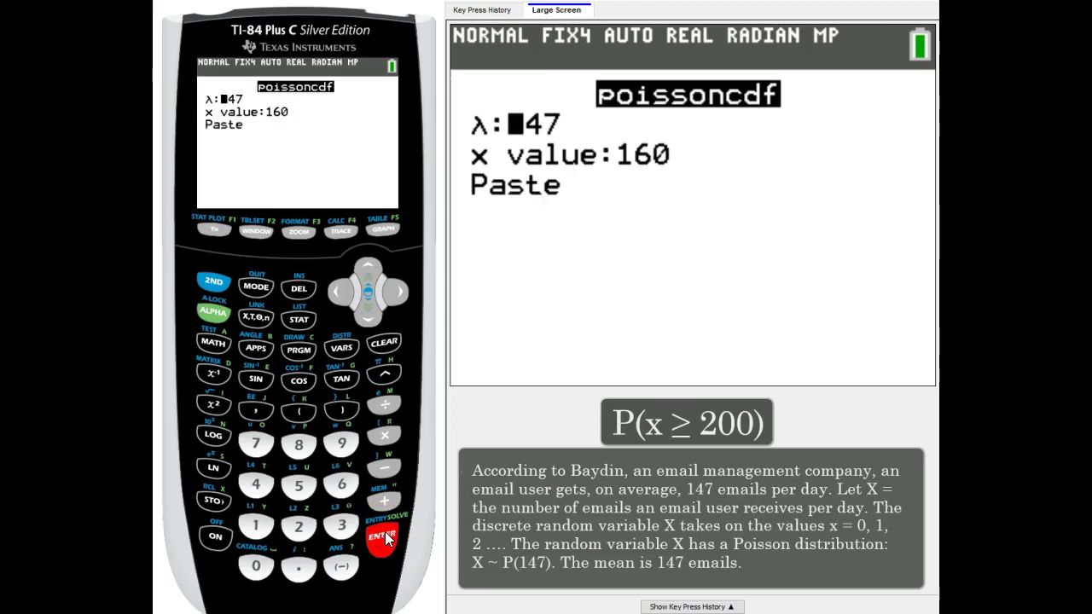
# Keep λ 147, set x value 200, then paste and evaluate to 1.3831E-5.
pyautogui.click(382, 536)
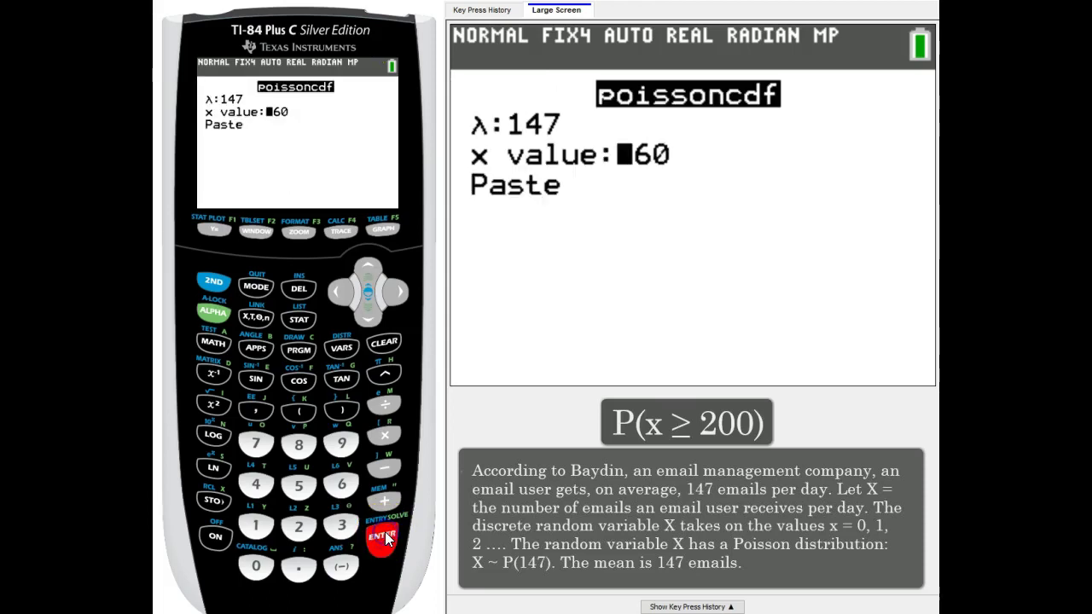
pyautogui.click(297, 525)
pyautogui.click(270, 562)
pyautogui.click(270, 562)
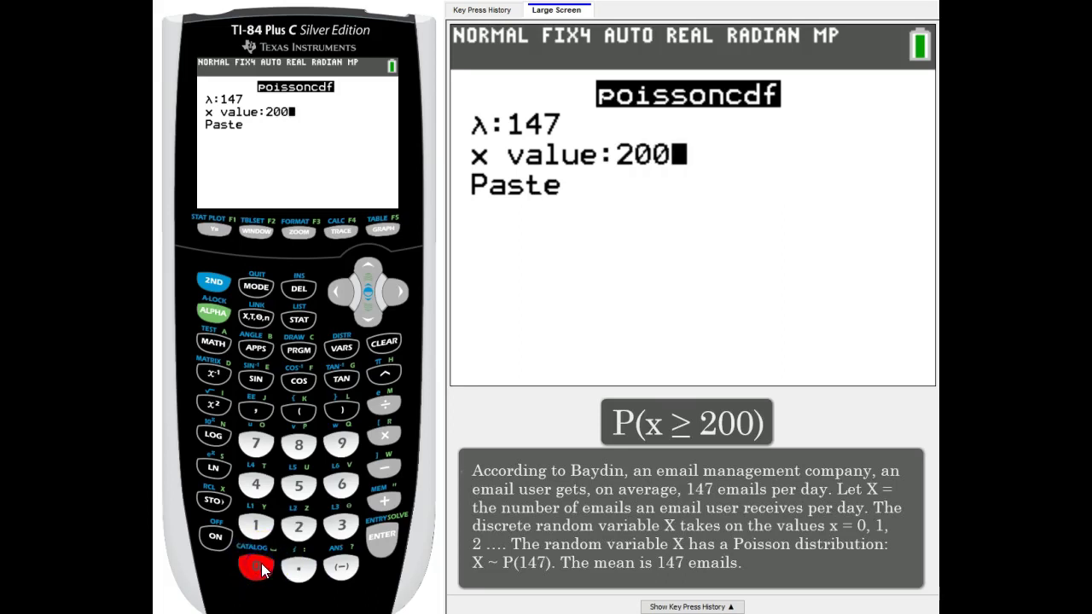
pyautogui.click(383, 540)
pyautogui.click(384, 541)
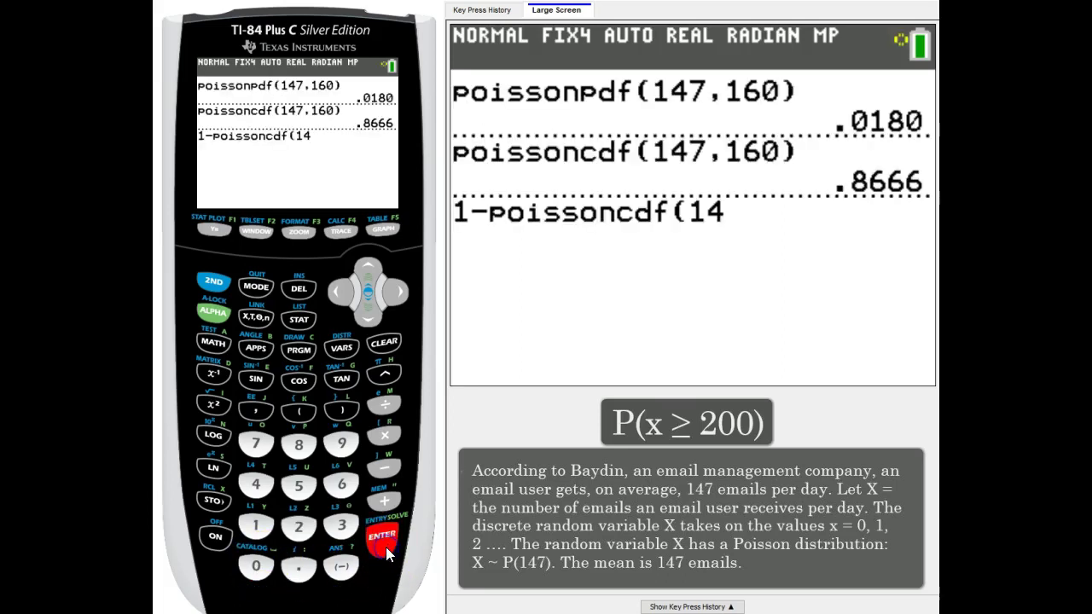
pyautogui.click(384, 551)
pyautogui.click(384, 550)
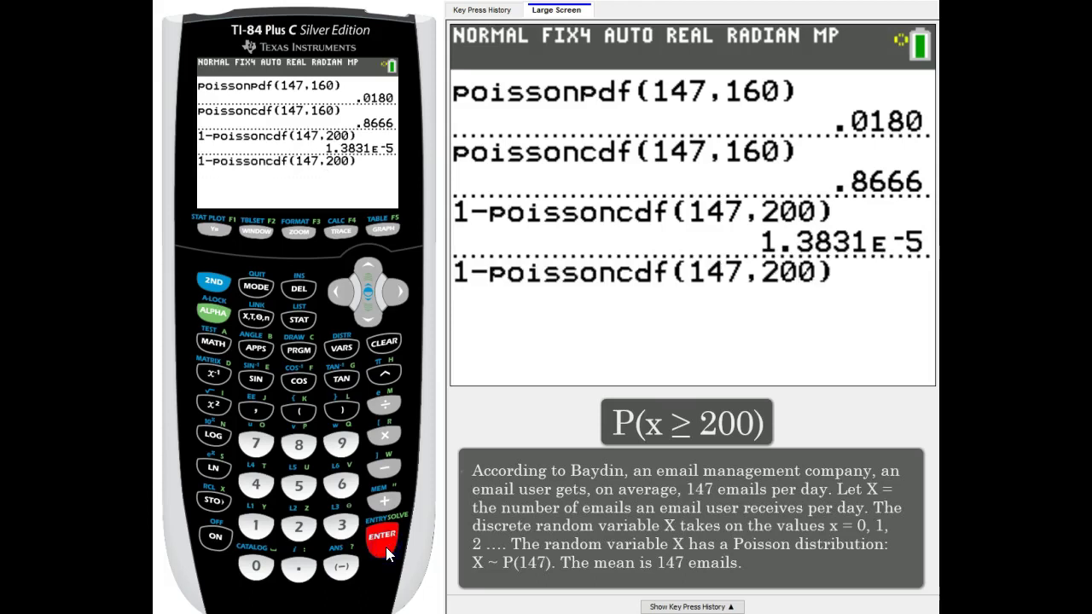